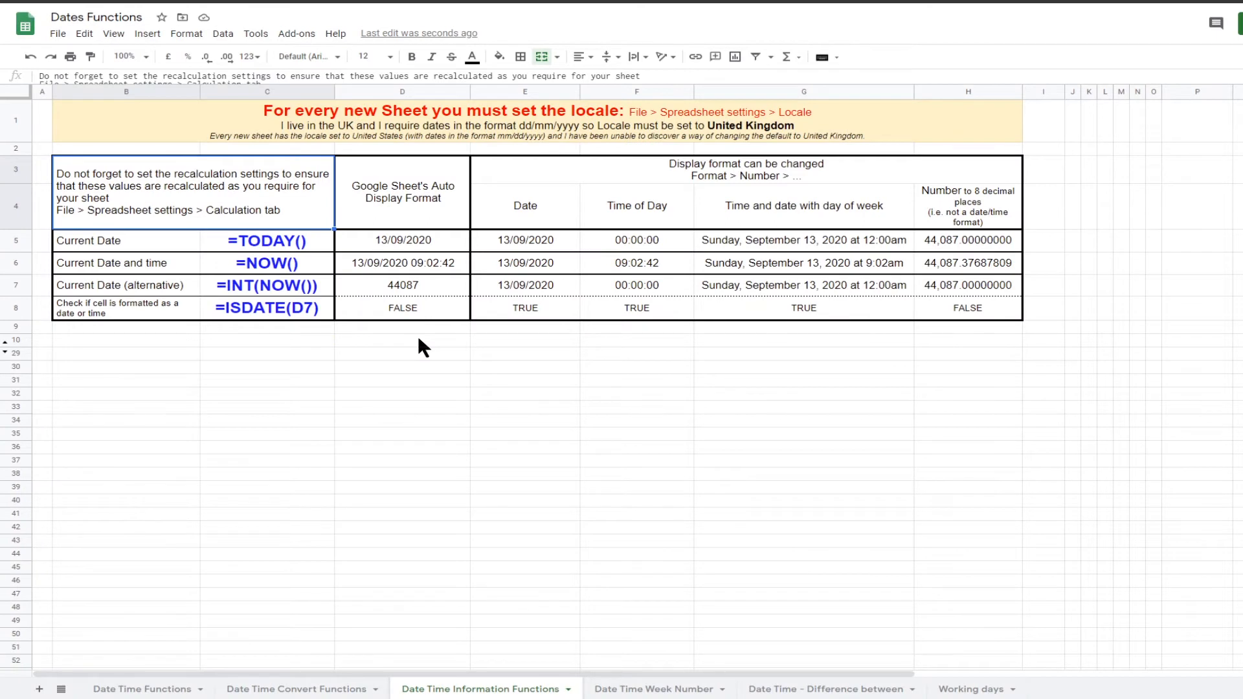
Step: Inspect the TODAY formula row, then open the spreadsheet settings to check the locale and close them without changes
click(266, 243)
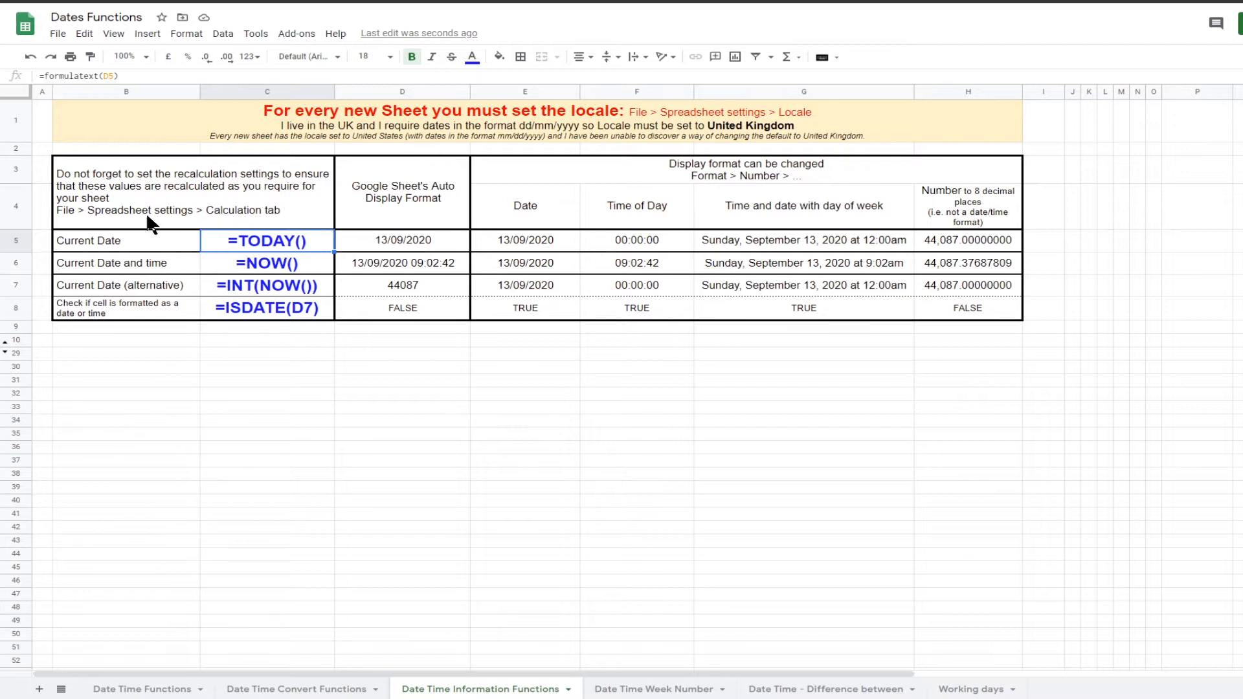
click(399, 238)
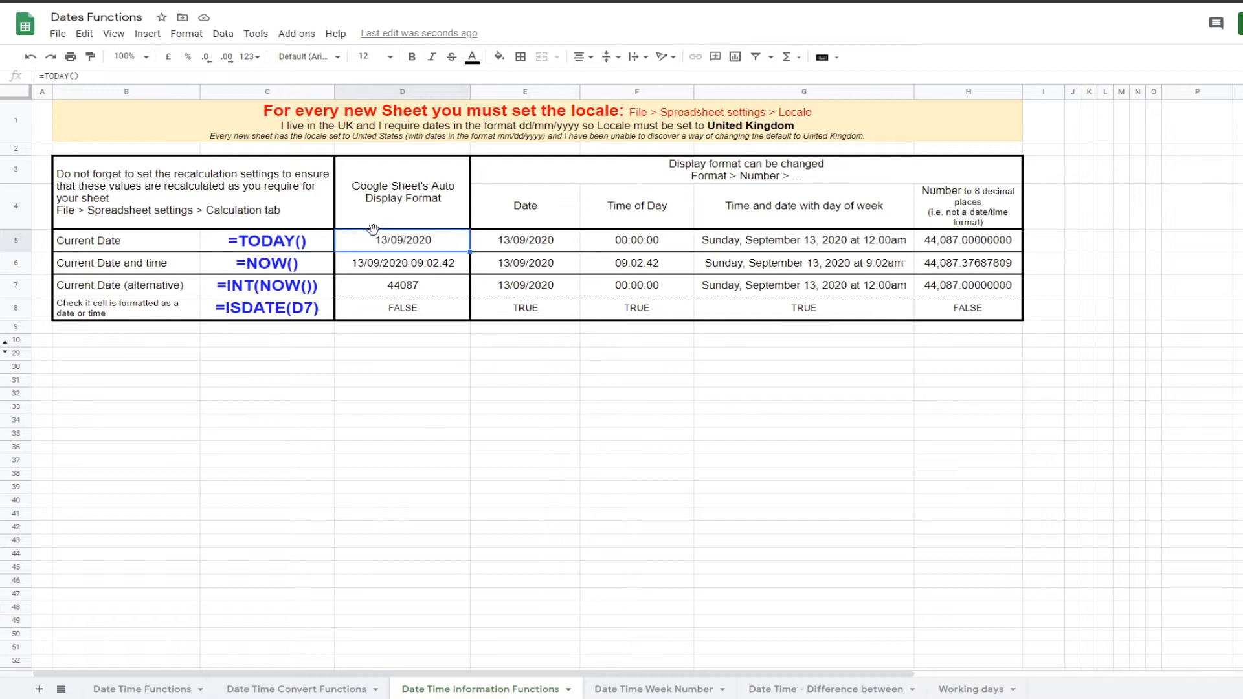
click(58, 34)
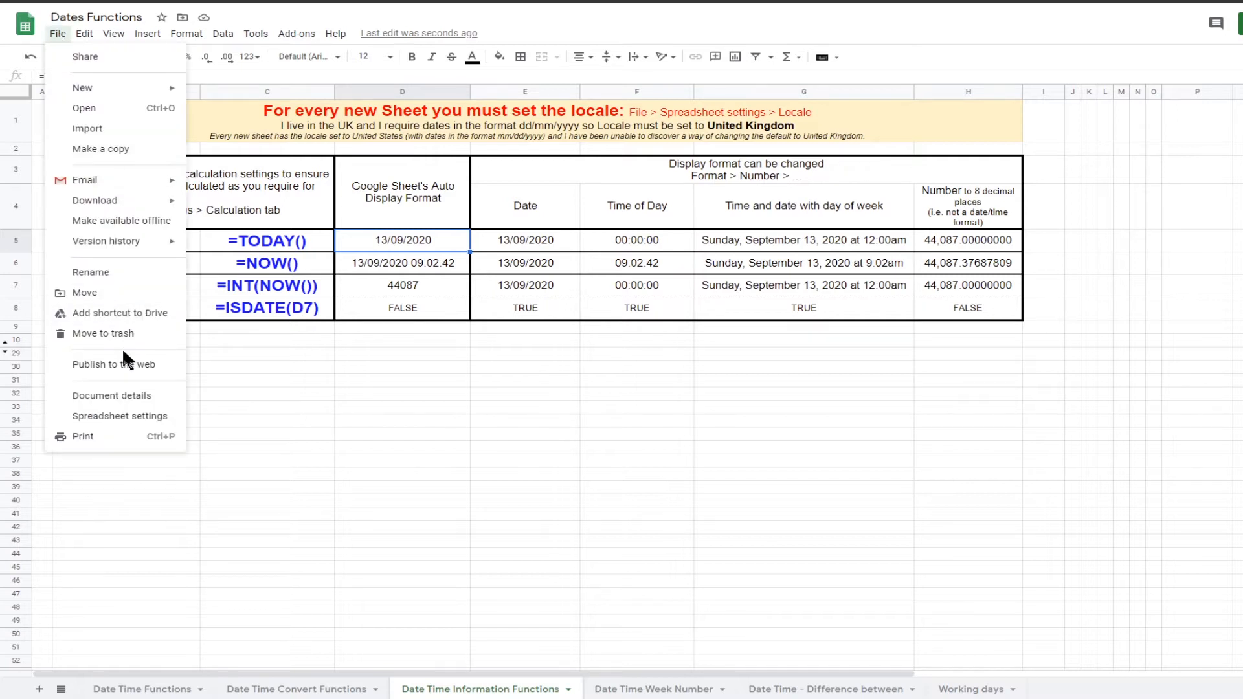
click(121, 416)
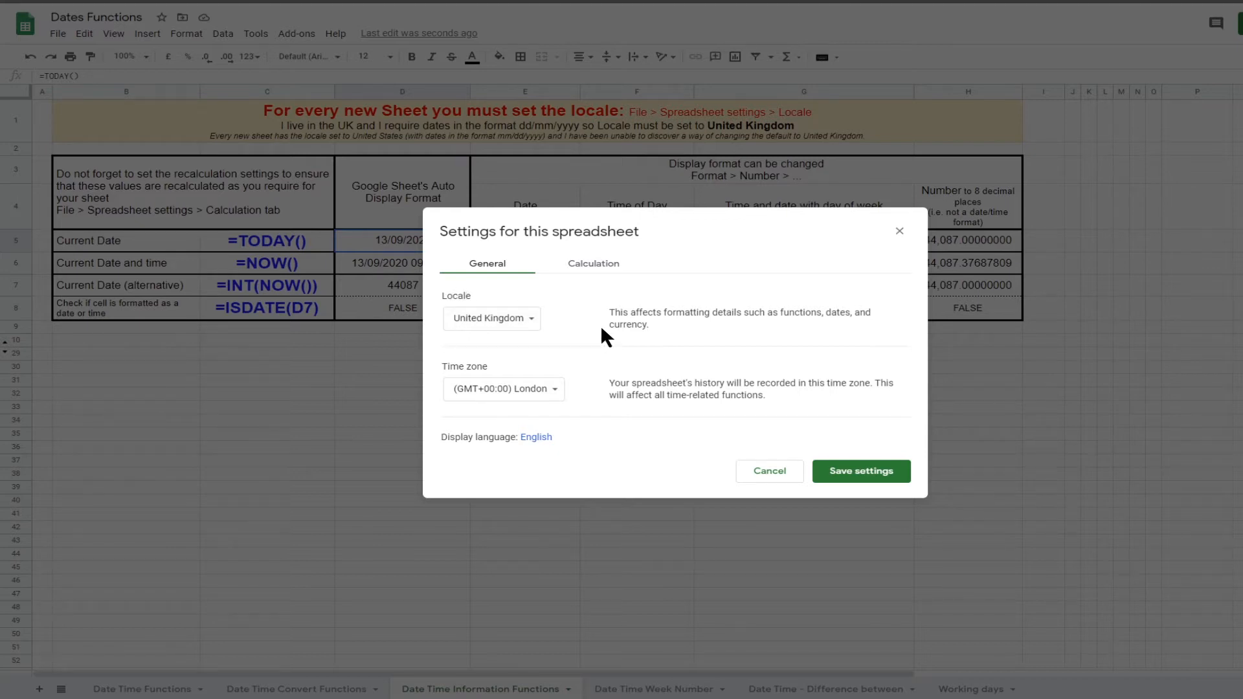
click(765, 472)
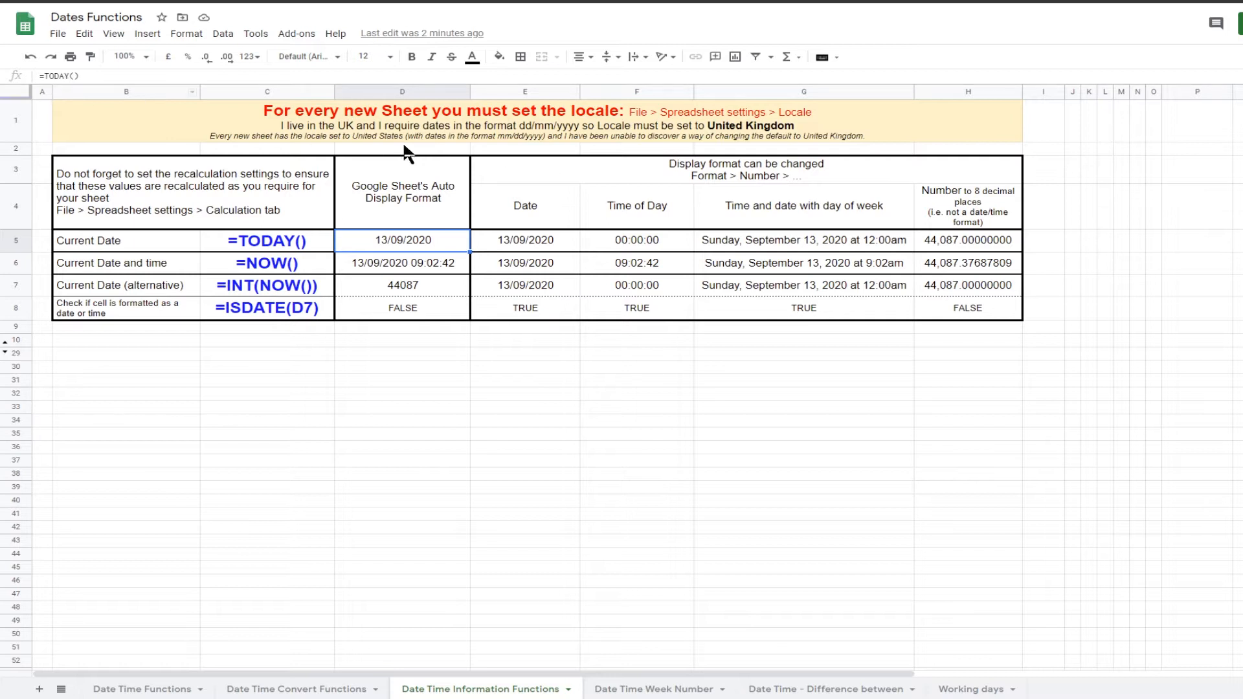
Step: Examine how the TODAY result is displayed in each format column of row 5
click(532, 242)
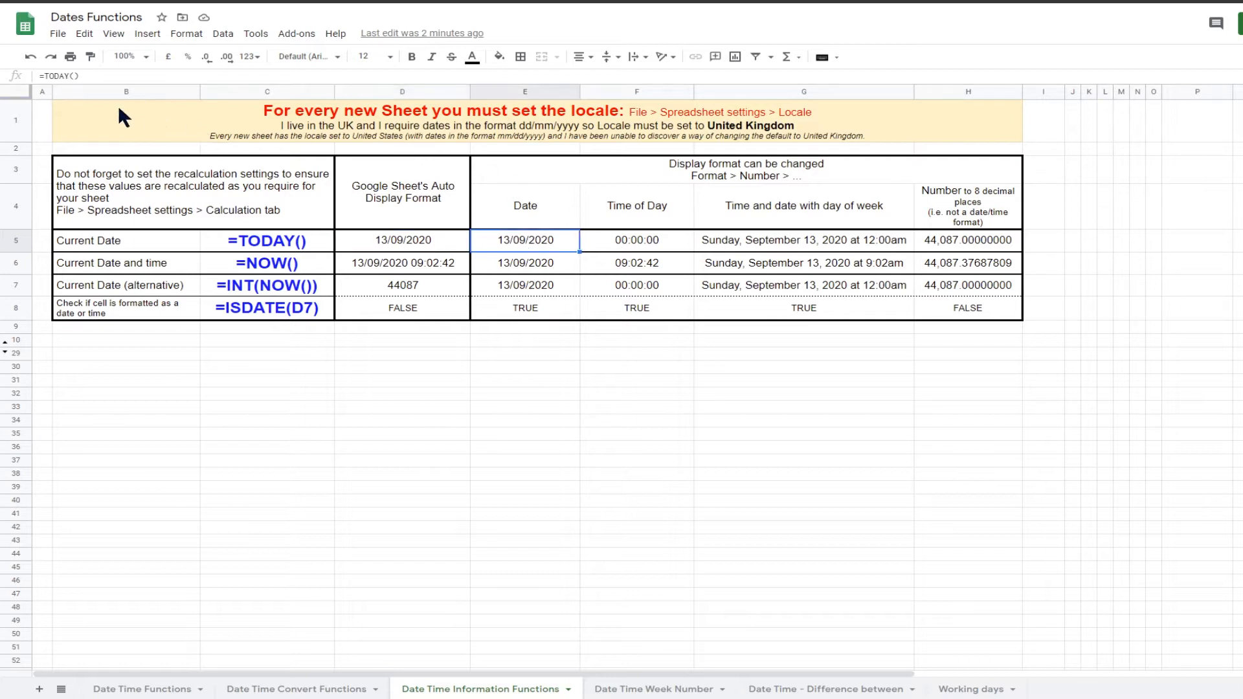
click(611, 244)
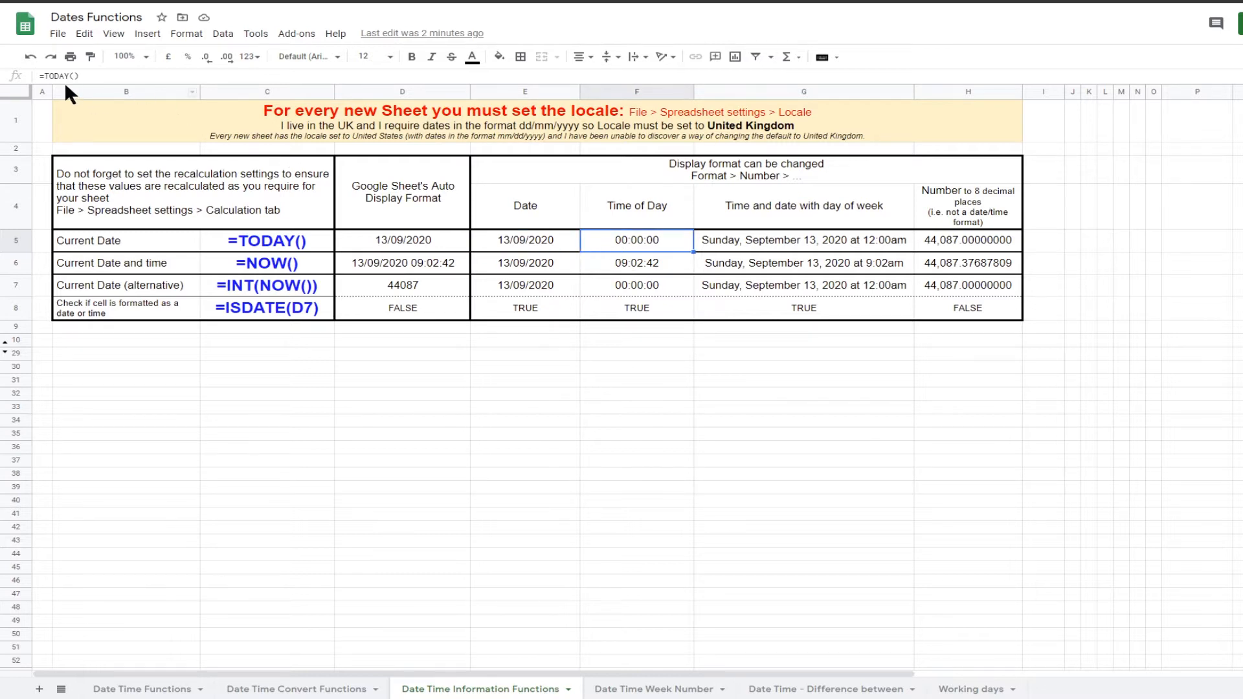
click(762, 242)
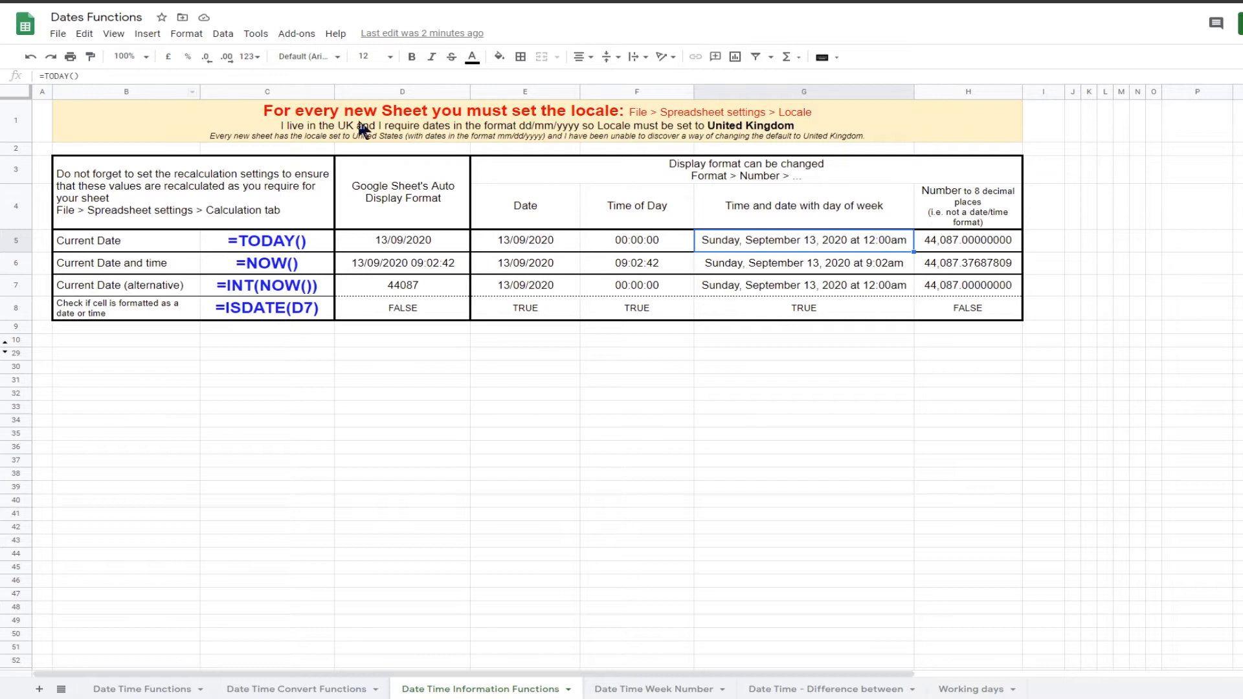
click(931, 238)
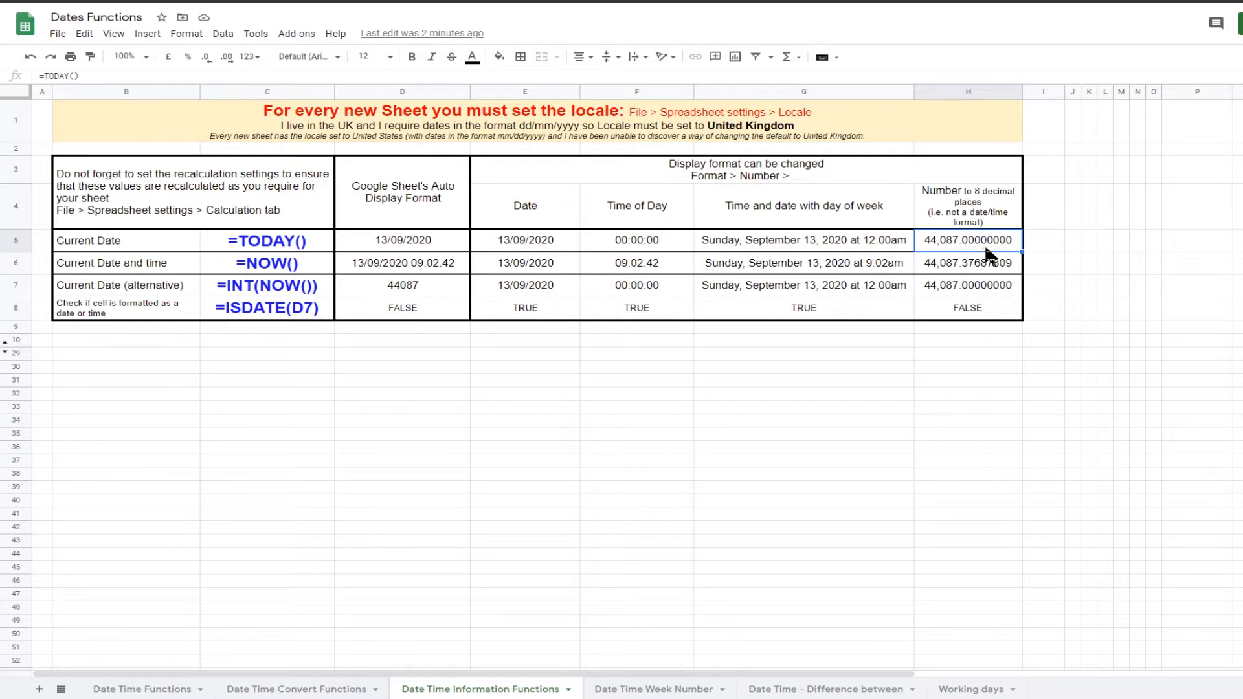
click(633, 248)
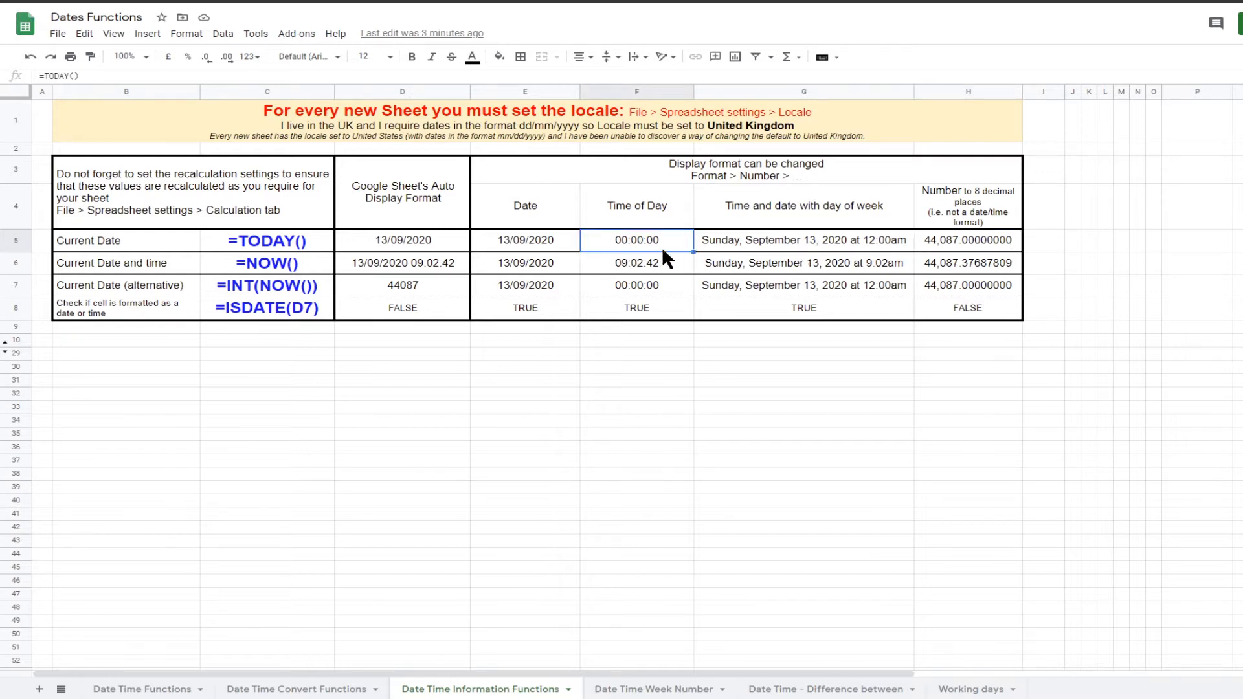
click(854, 241)
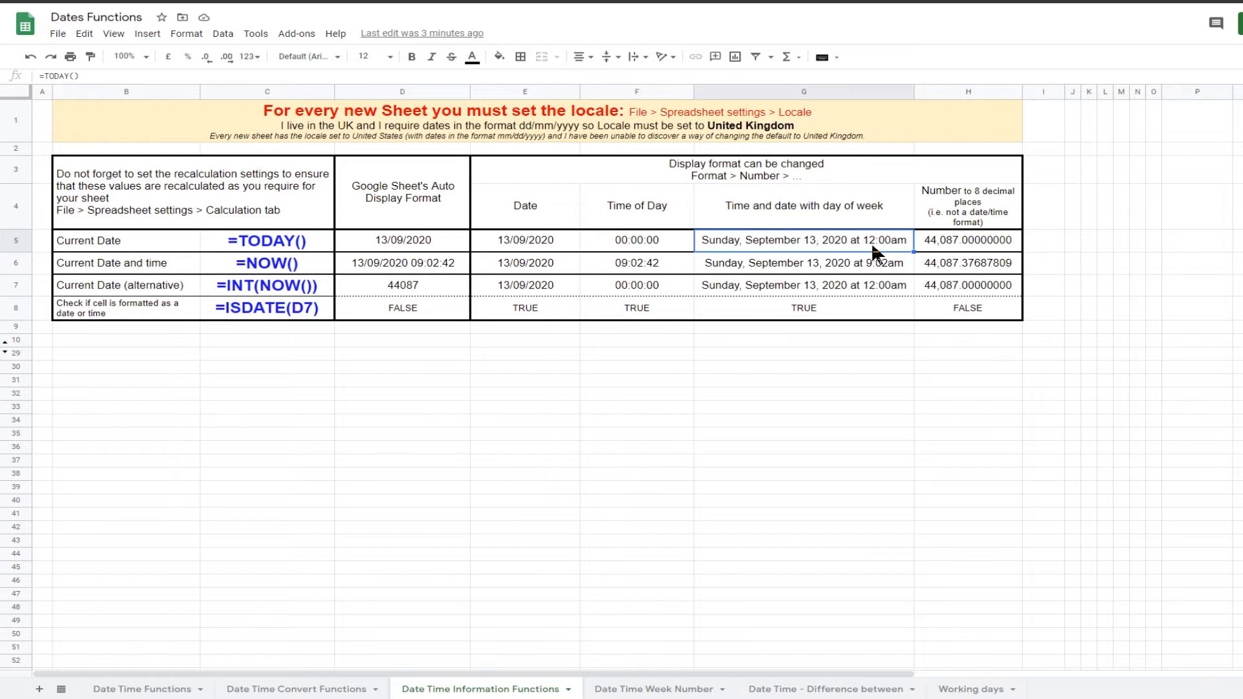
Step: Examine the NOW and INT(NOW()) formulas and their results in each display format column of rows 6 and 7
click(285, 268)
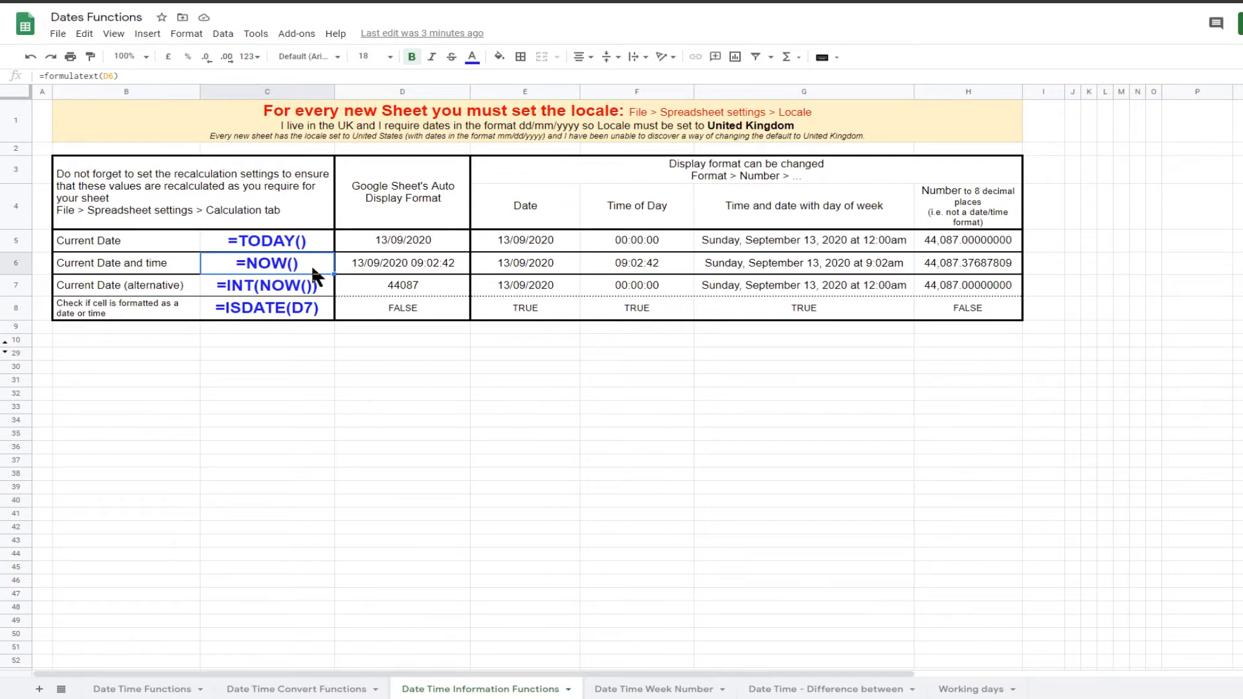
click(960, 267)
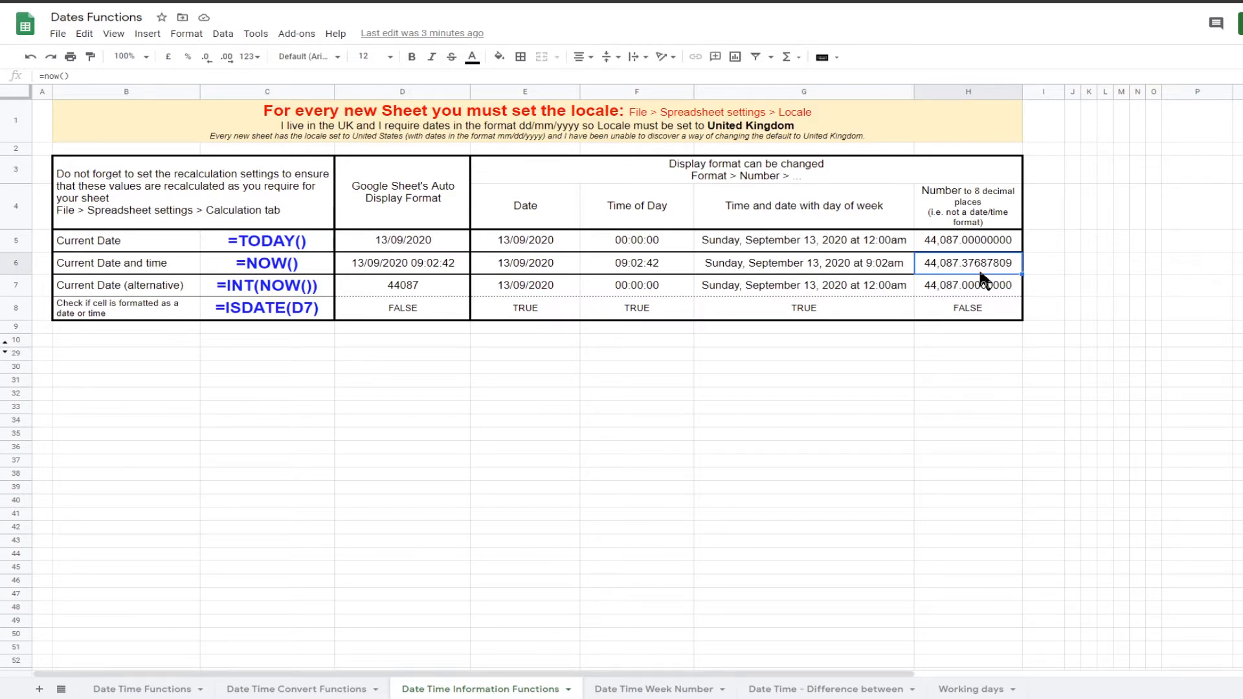
click(367, 268)
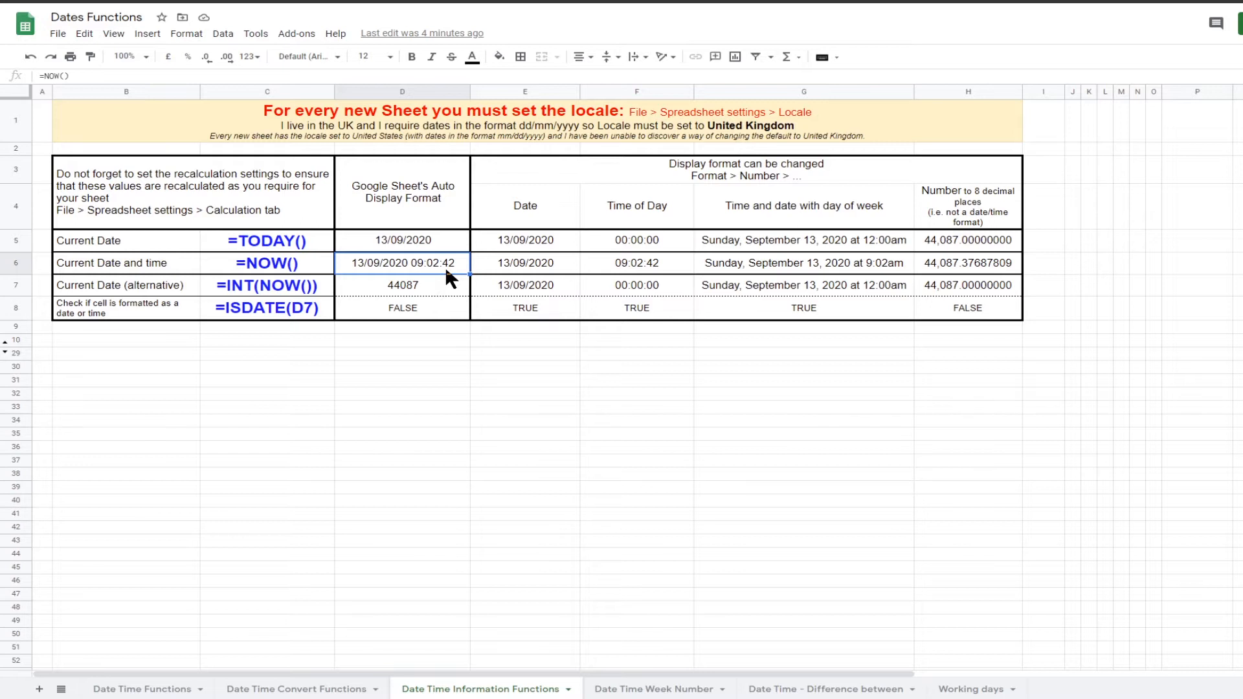
click(529, 269)
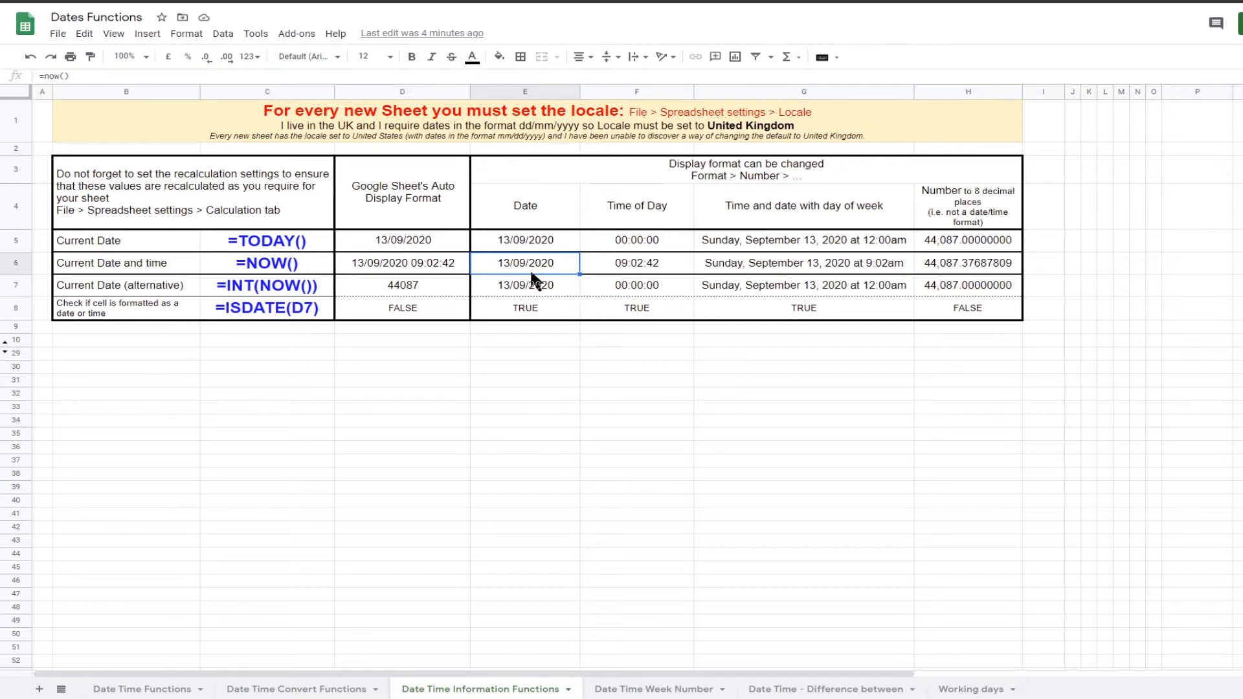
click(327, 288)
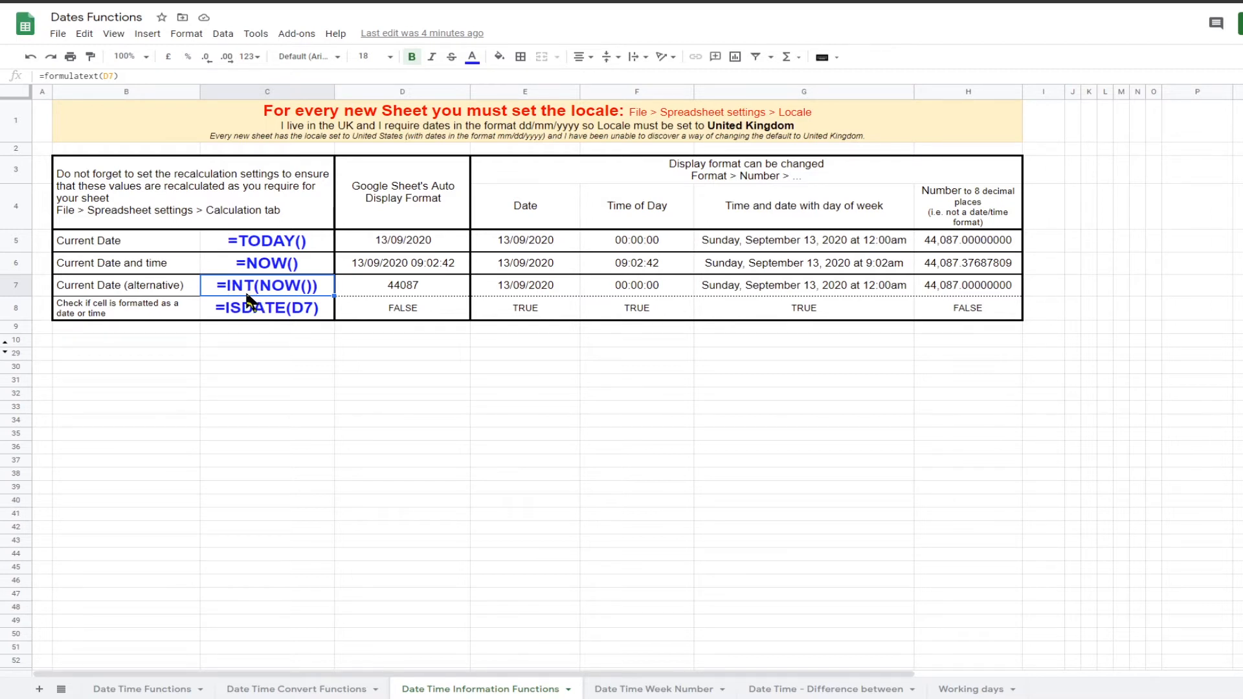
click(412, 291)
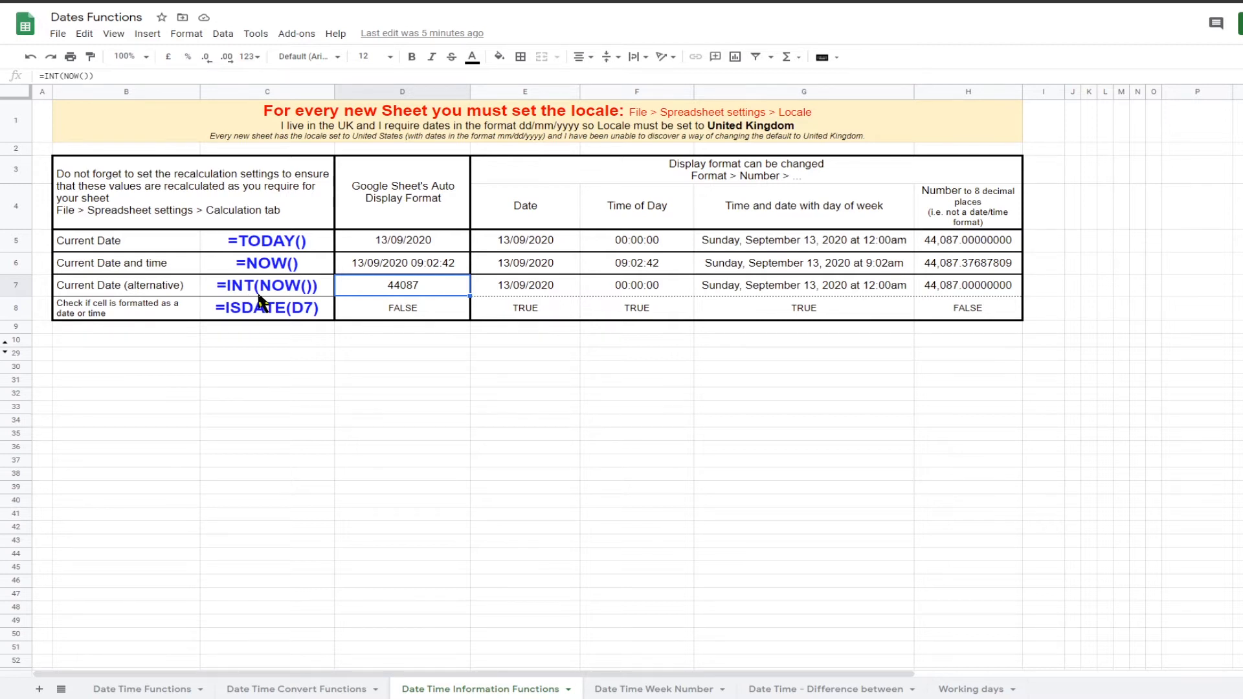
click(501, 288)
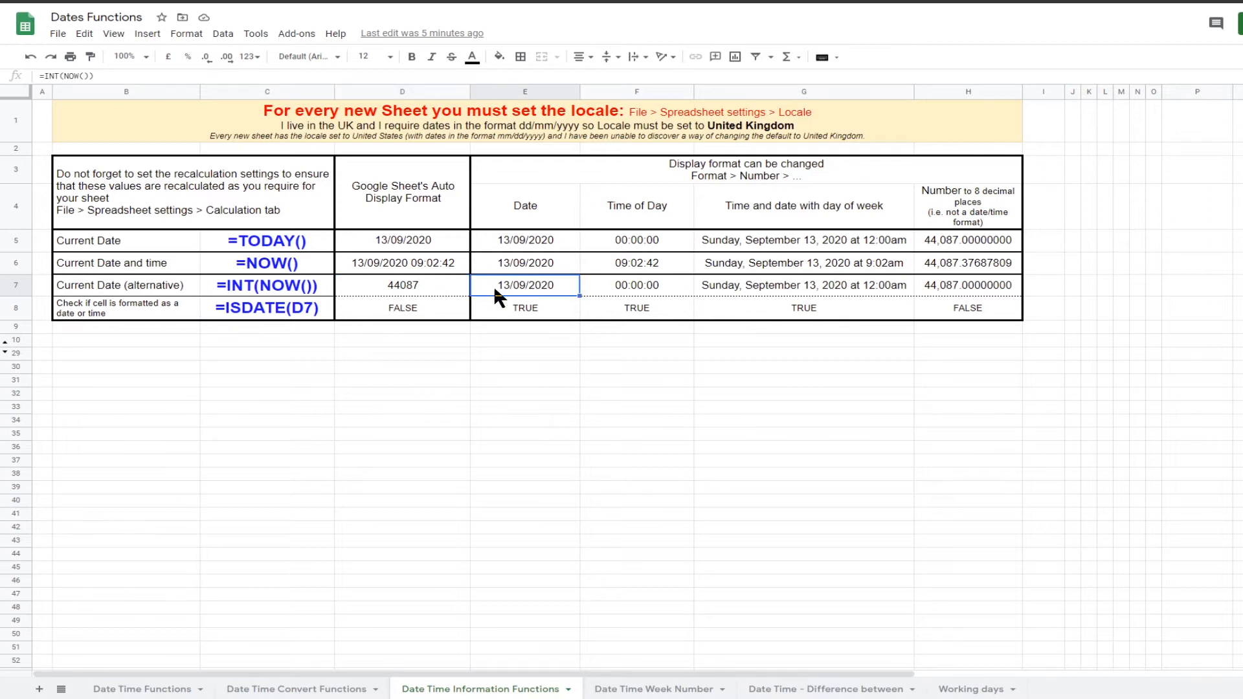
click(608, 286)
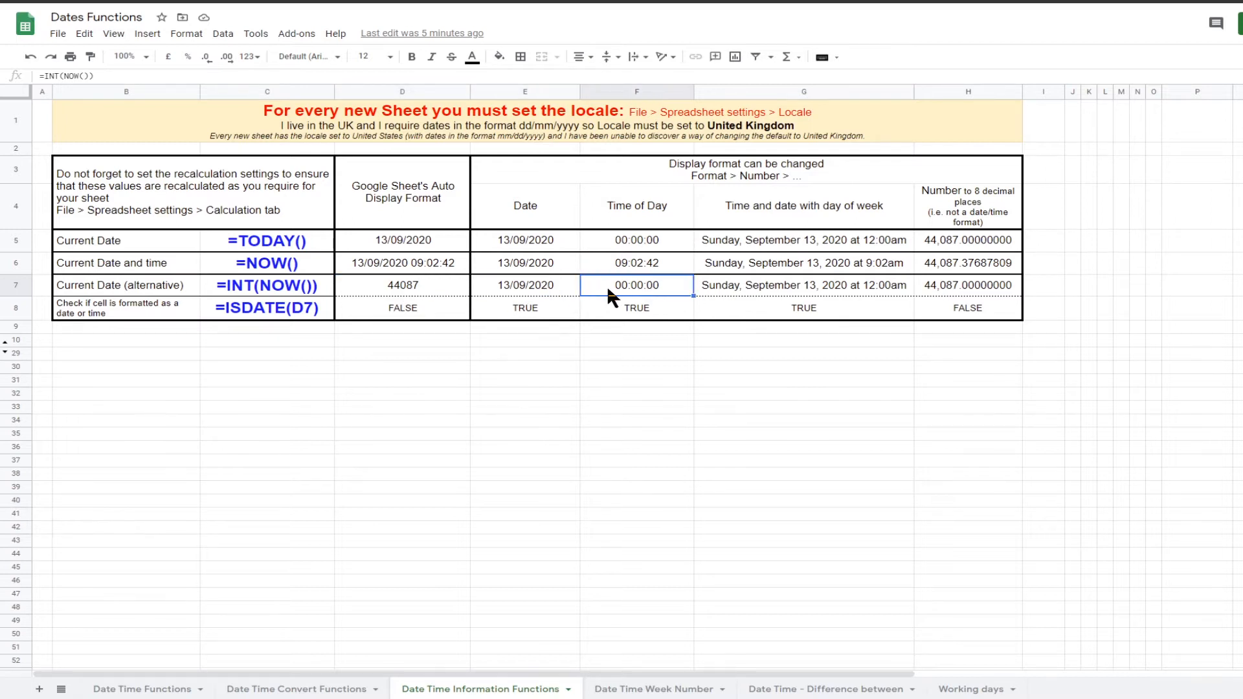
click(709, 289)
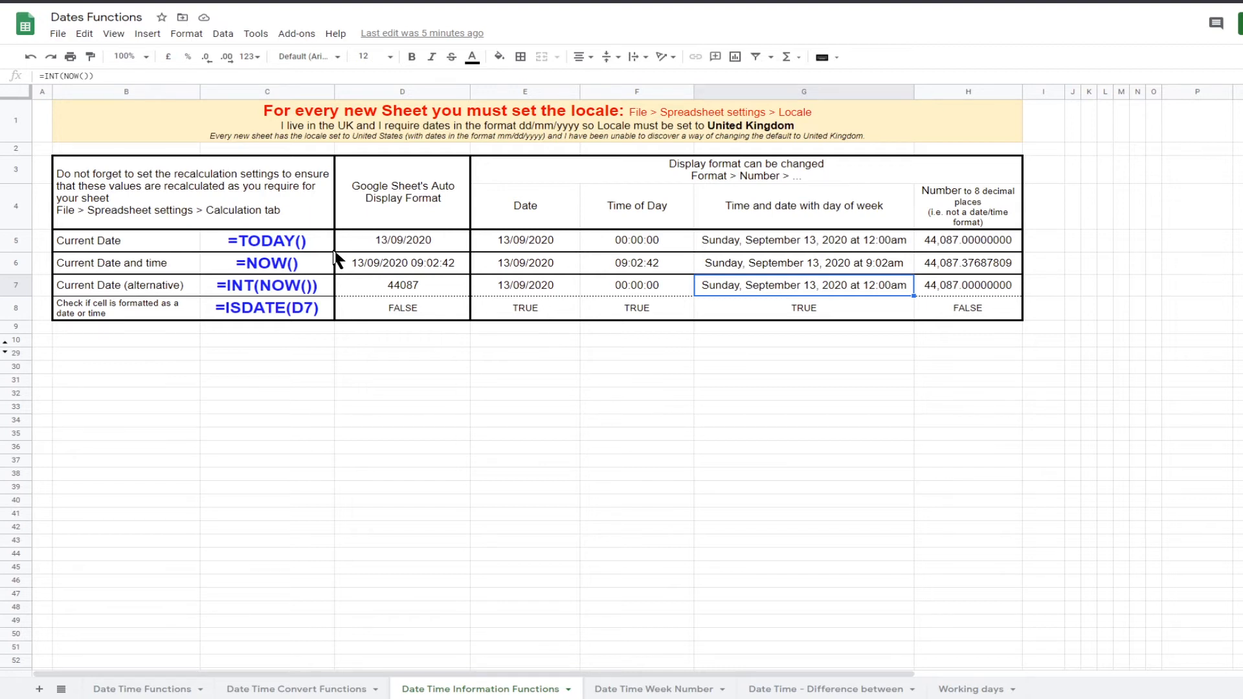
Step: Review the recalculation options in the spreadsheet's calculation settings and close the dialog without saving
click(58, 34)
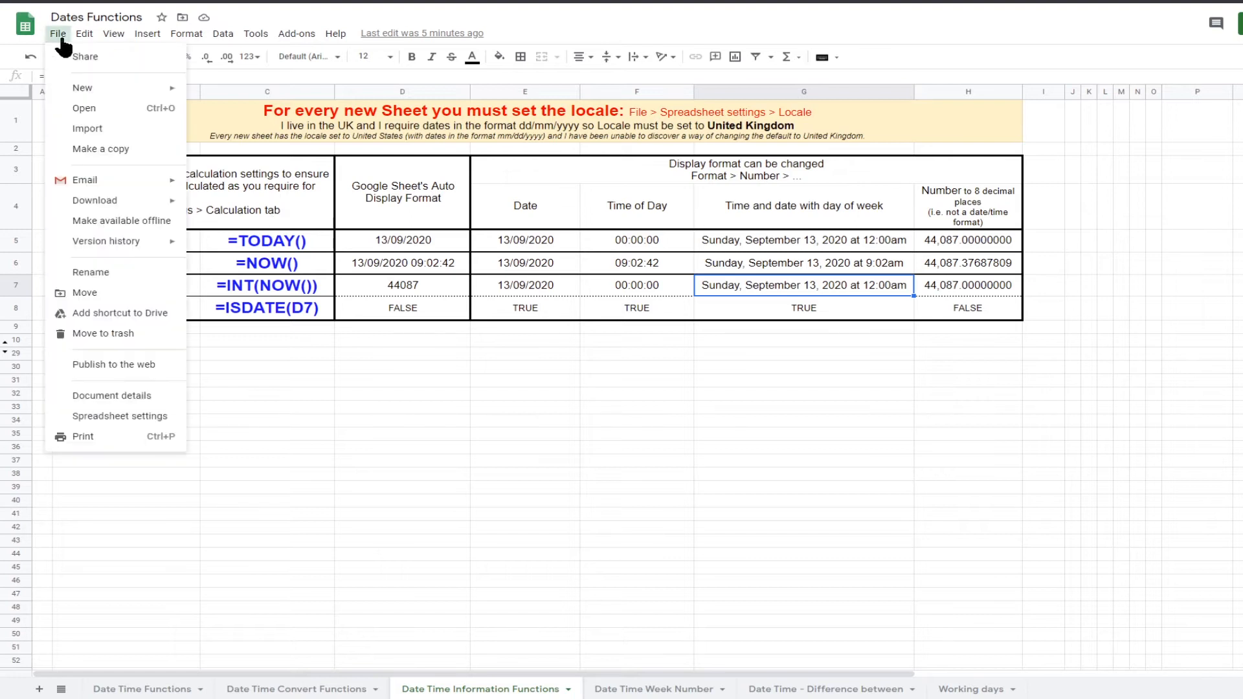
click(107, 414)
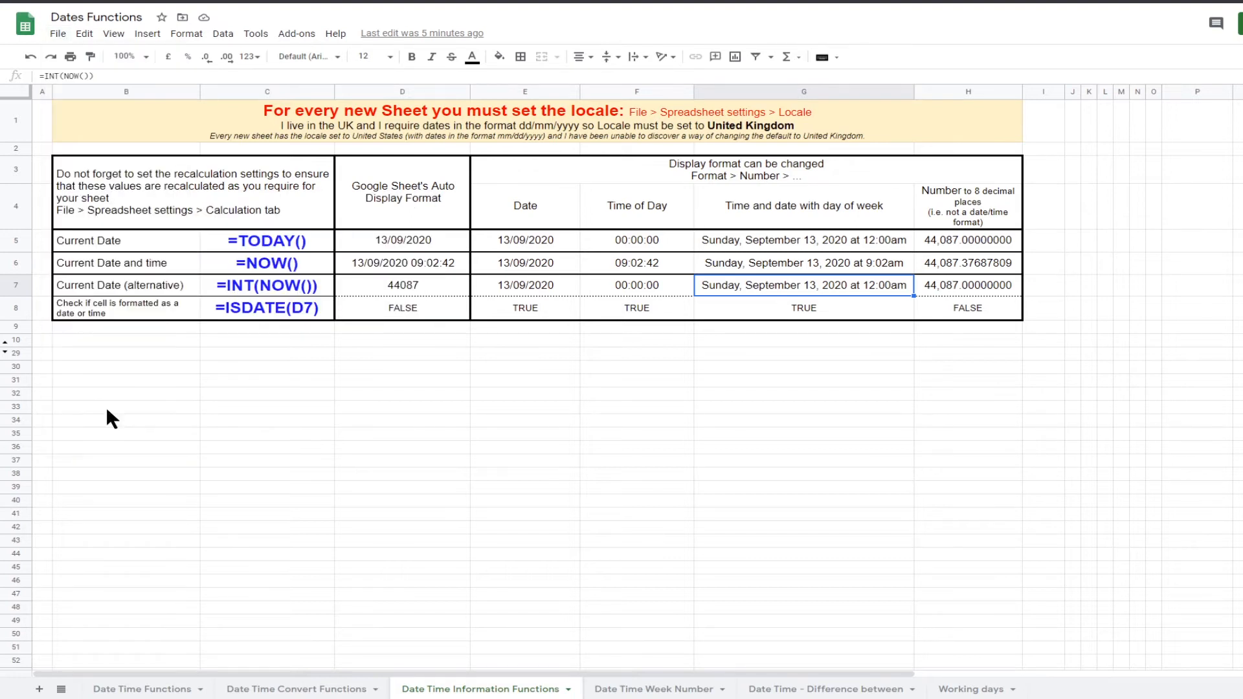
click(594, 273)
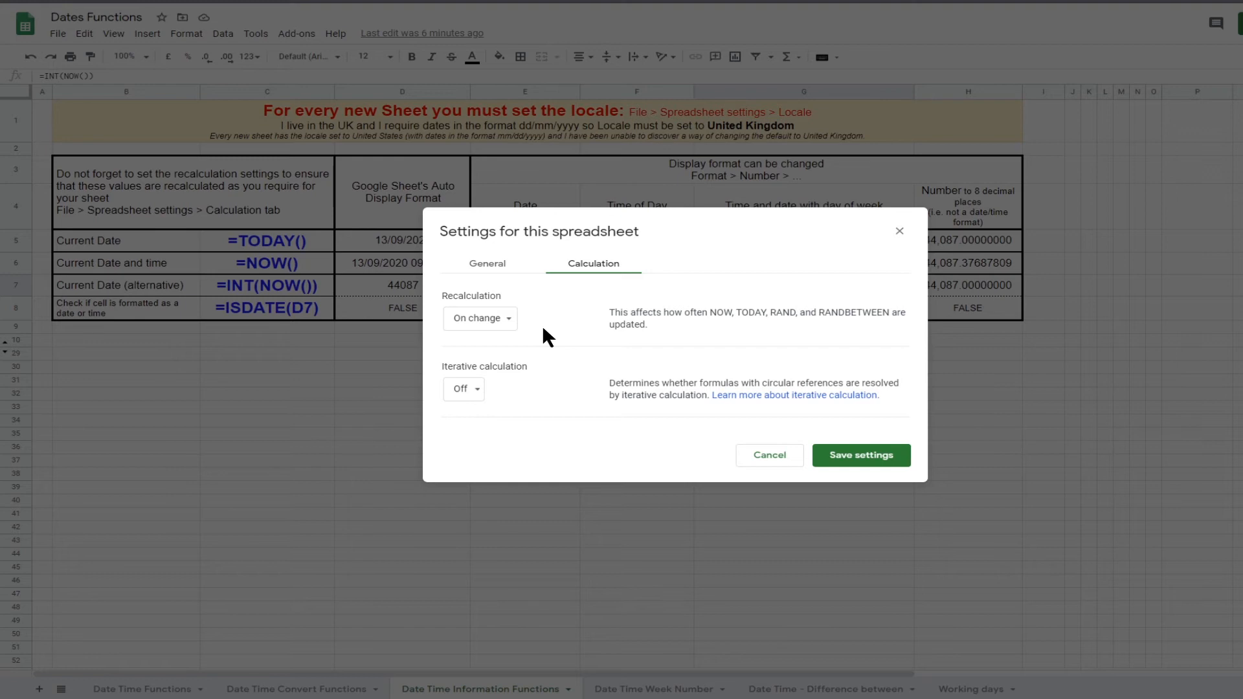
click(505, 320)
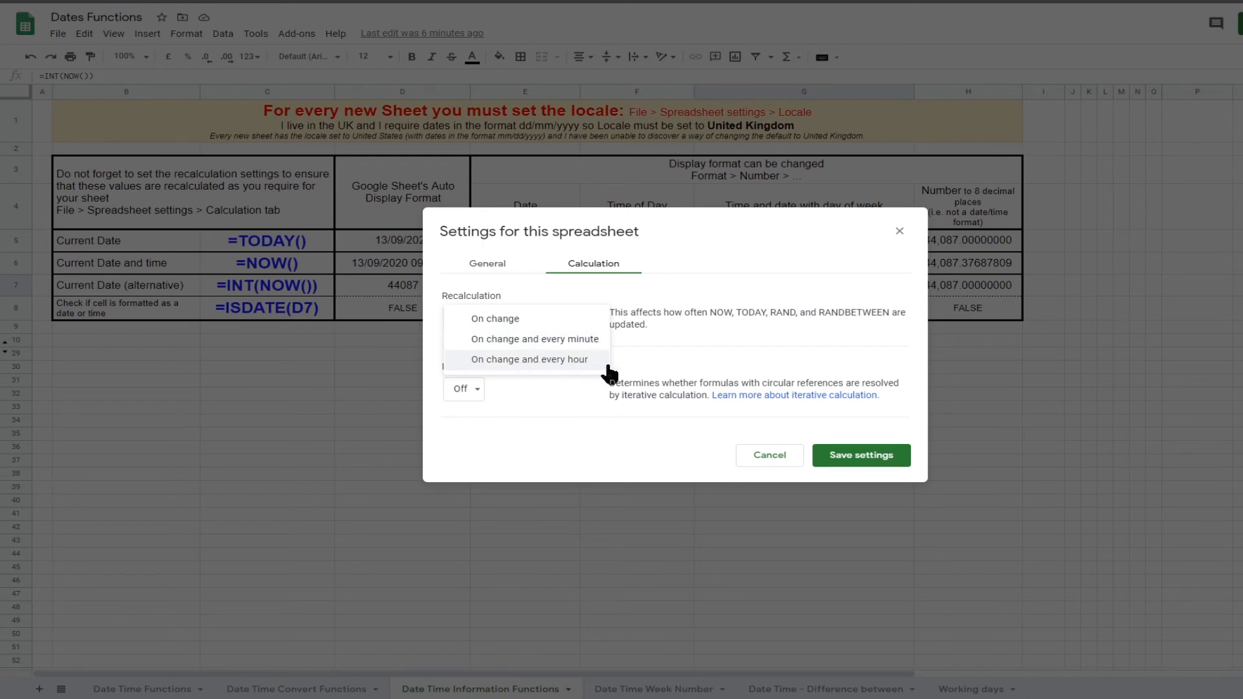
click(774, 407)
click(772, 456)
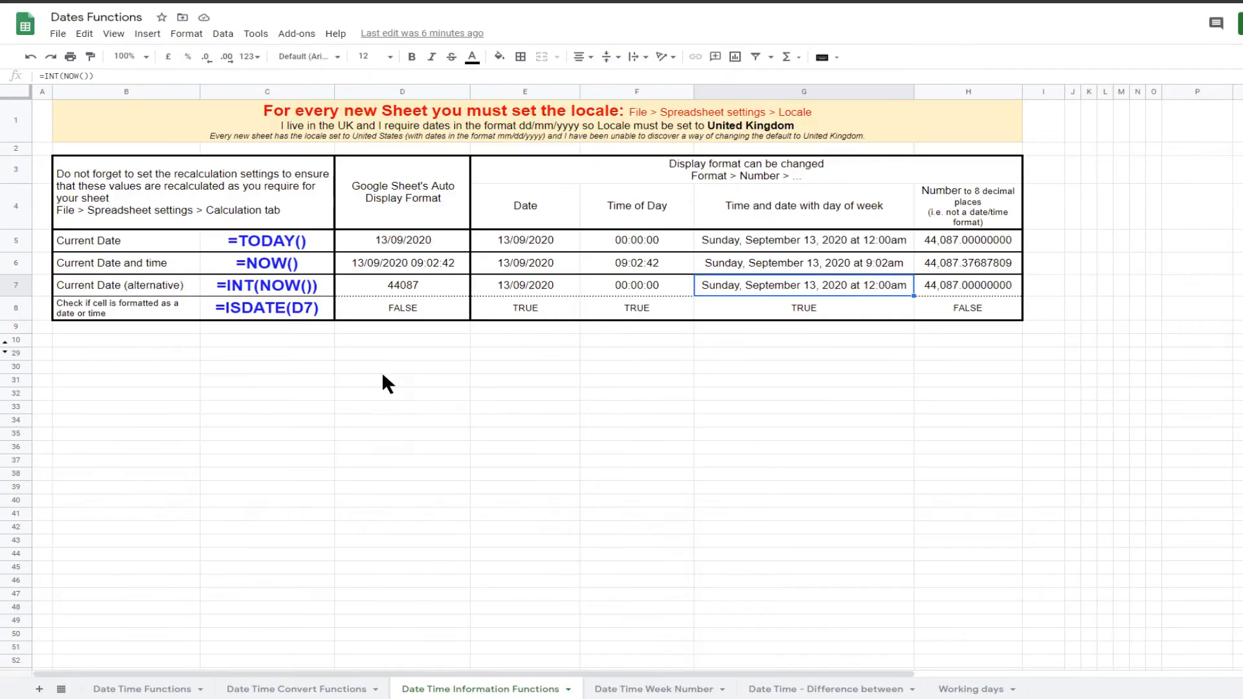
Step: Examine the ISDATE formulas in row 8 and the date cells they check in row 7
click(270, 317)
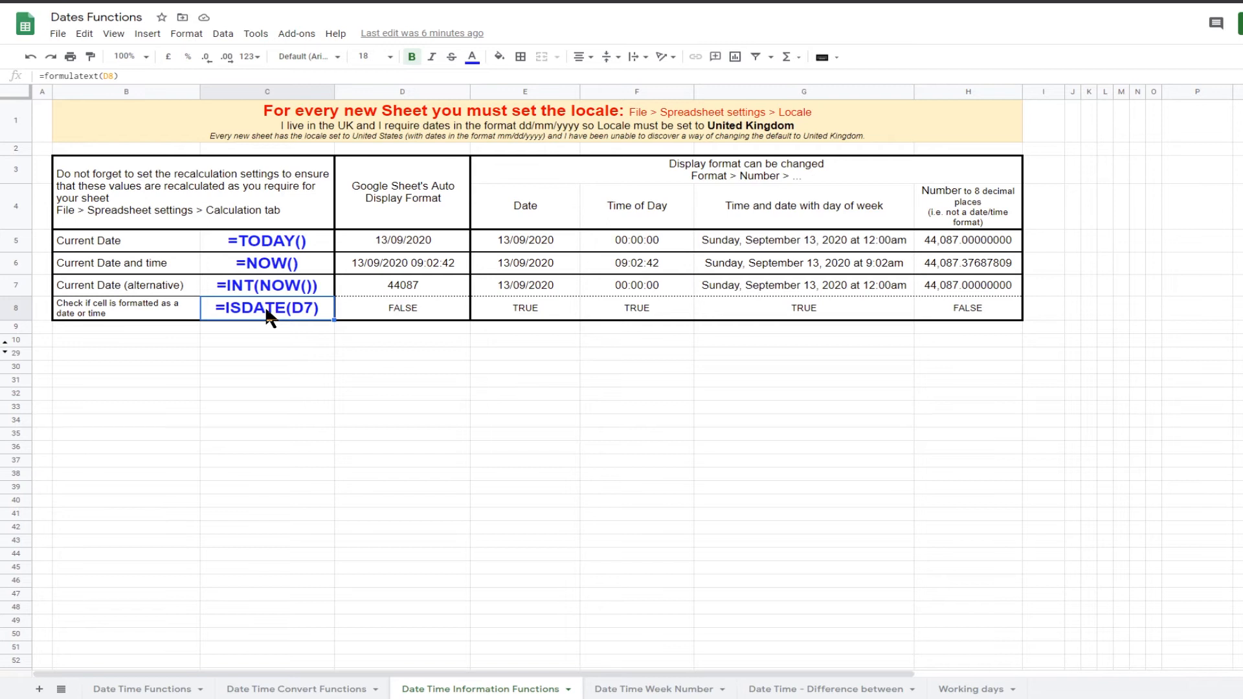
click(529, 317)
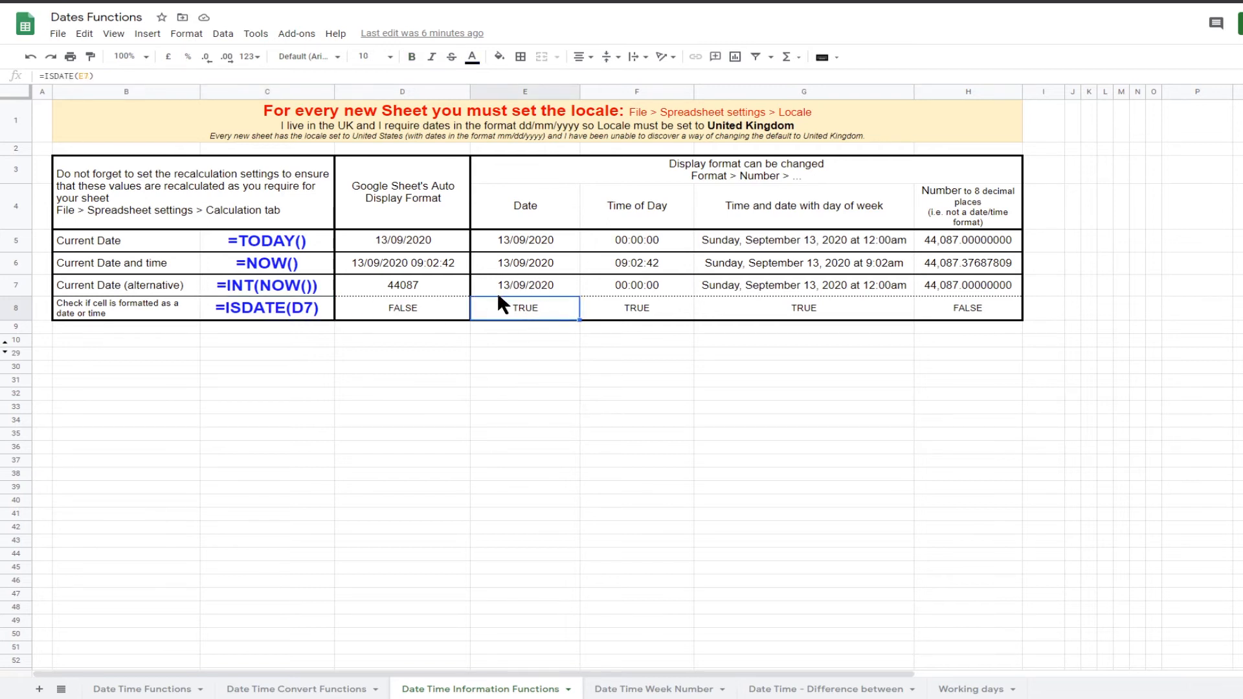
click(963, 305)
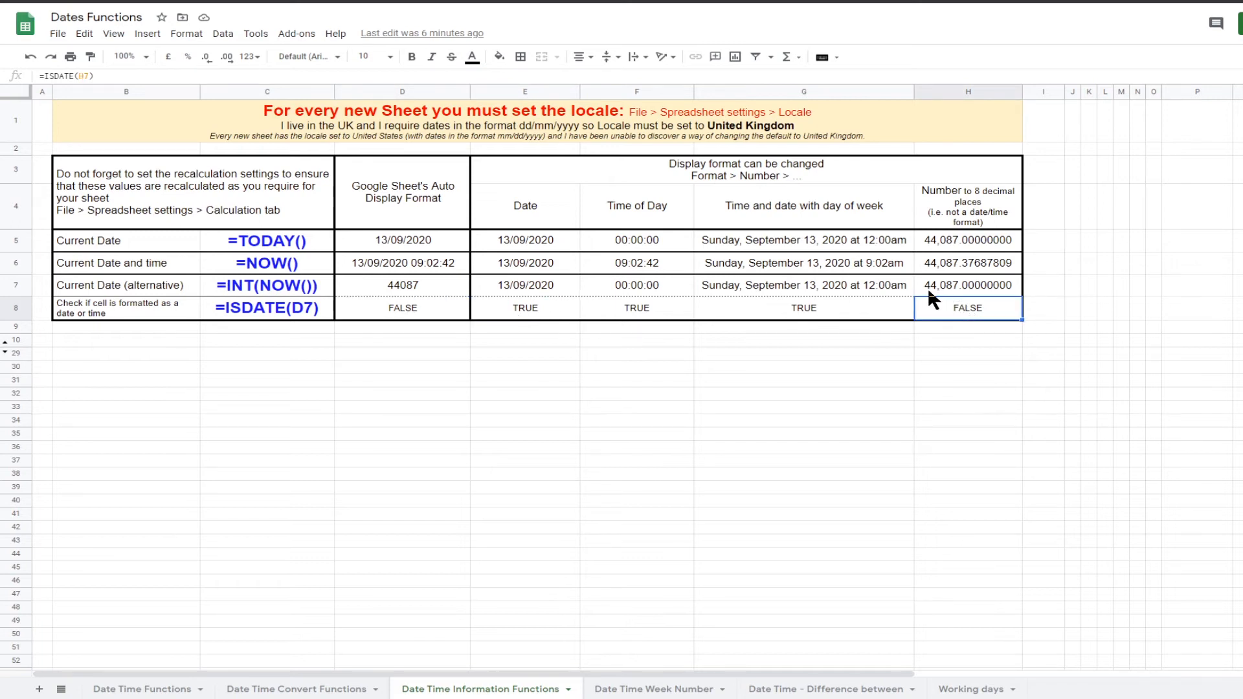
click(939, 289)
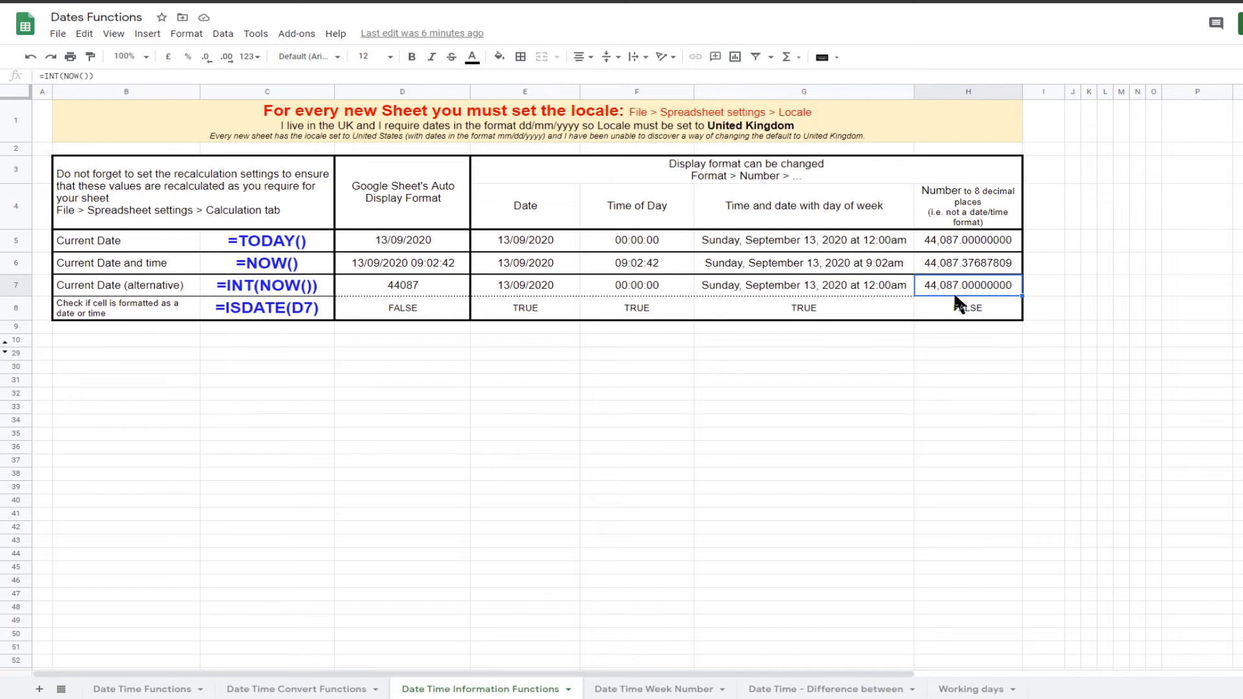
click(969, 313)
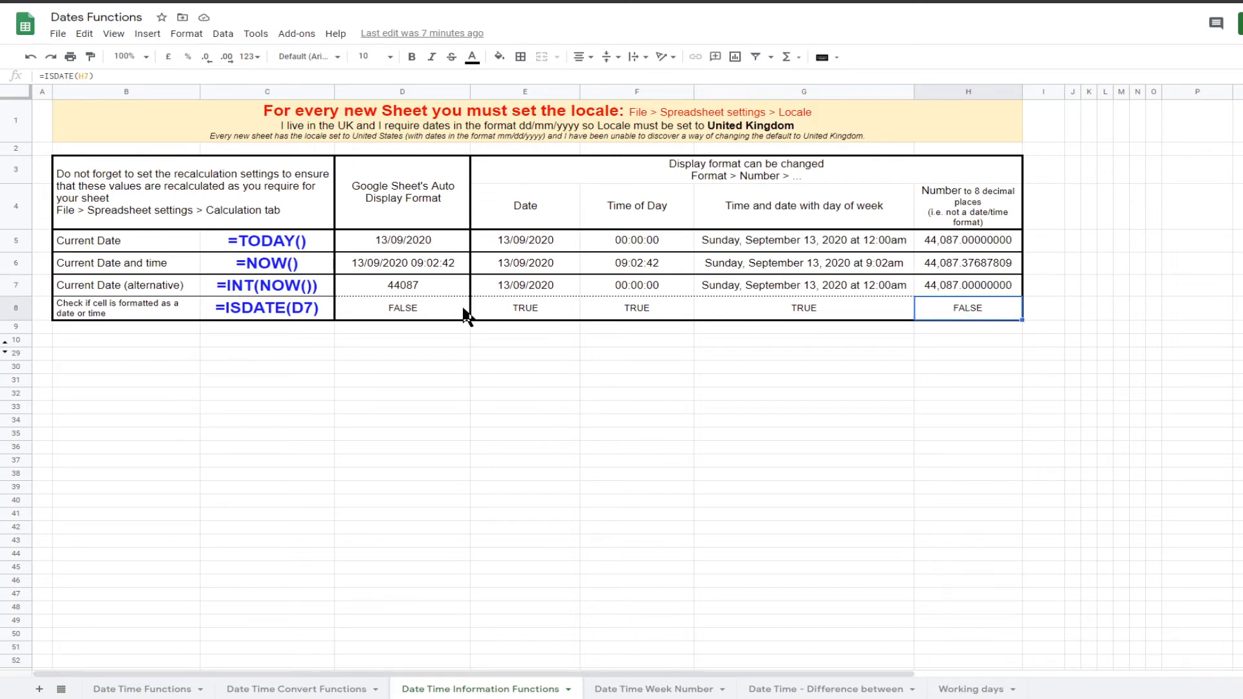
click(427, 317)
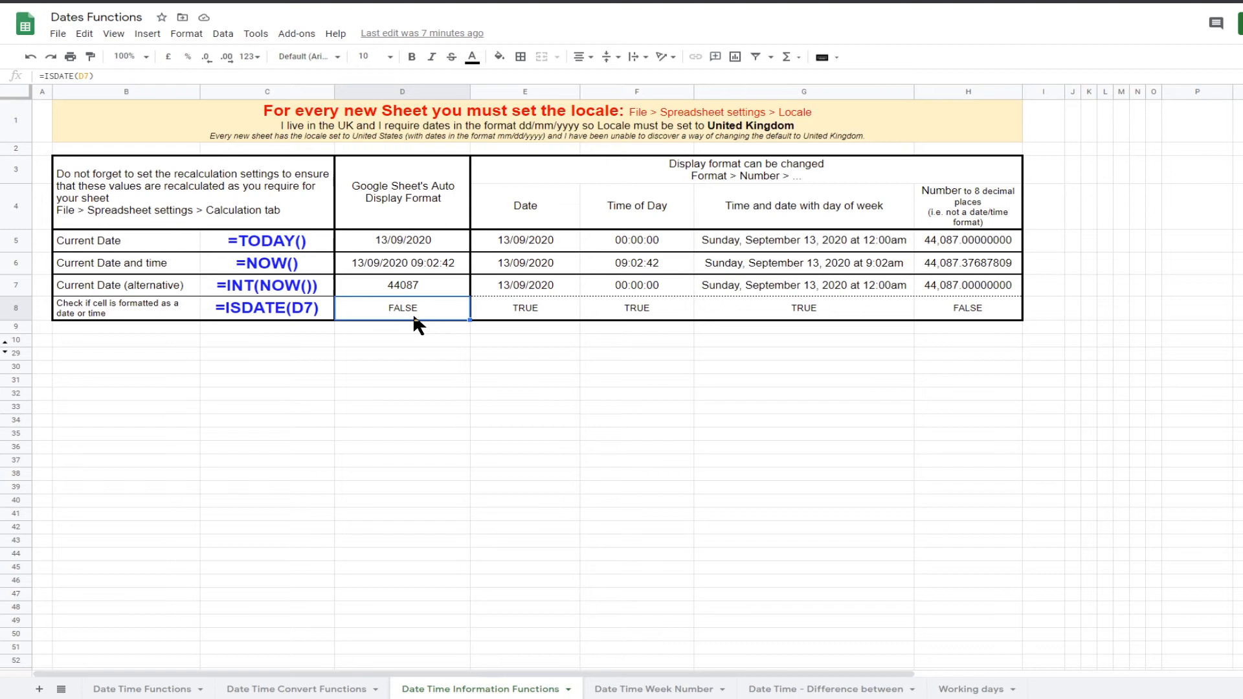
click(413, 283)
click(414, 302)
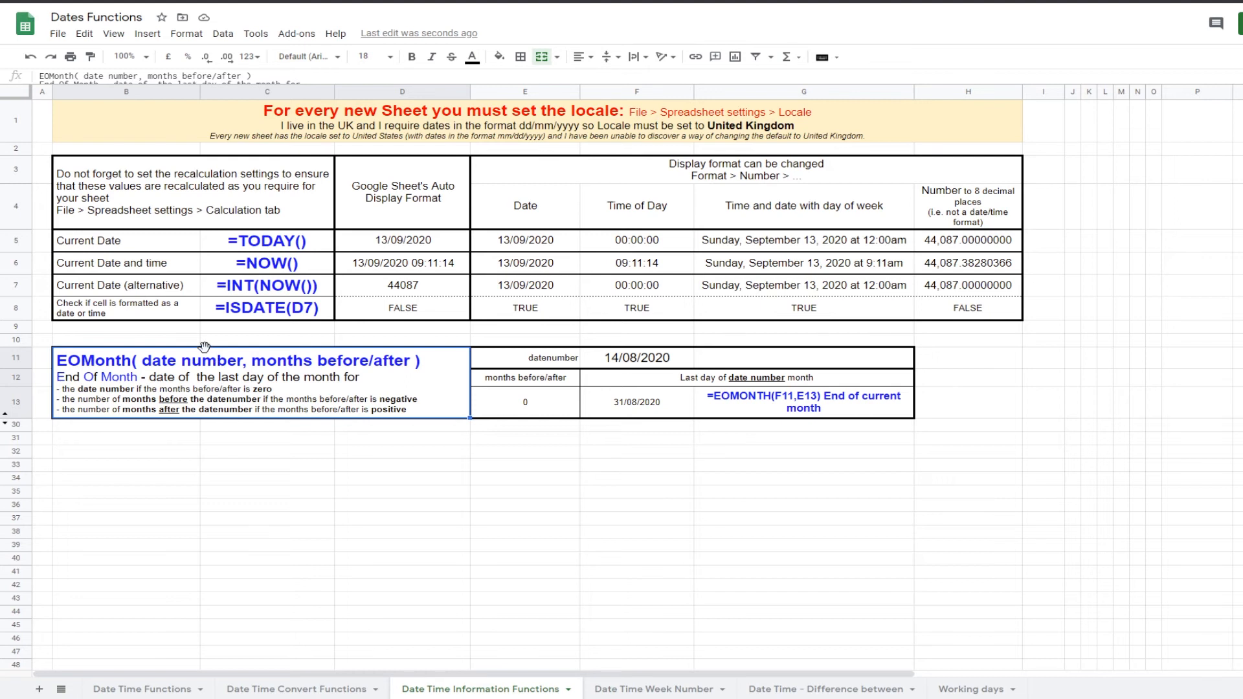
Step: Open the EOMONTH formula in F13 for editing and confirm it unchanged
click(644, 414)
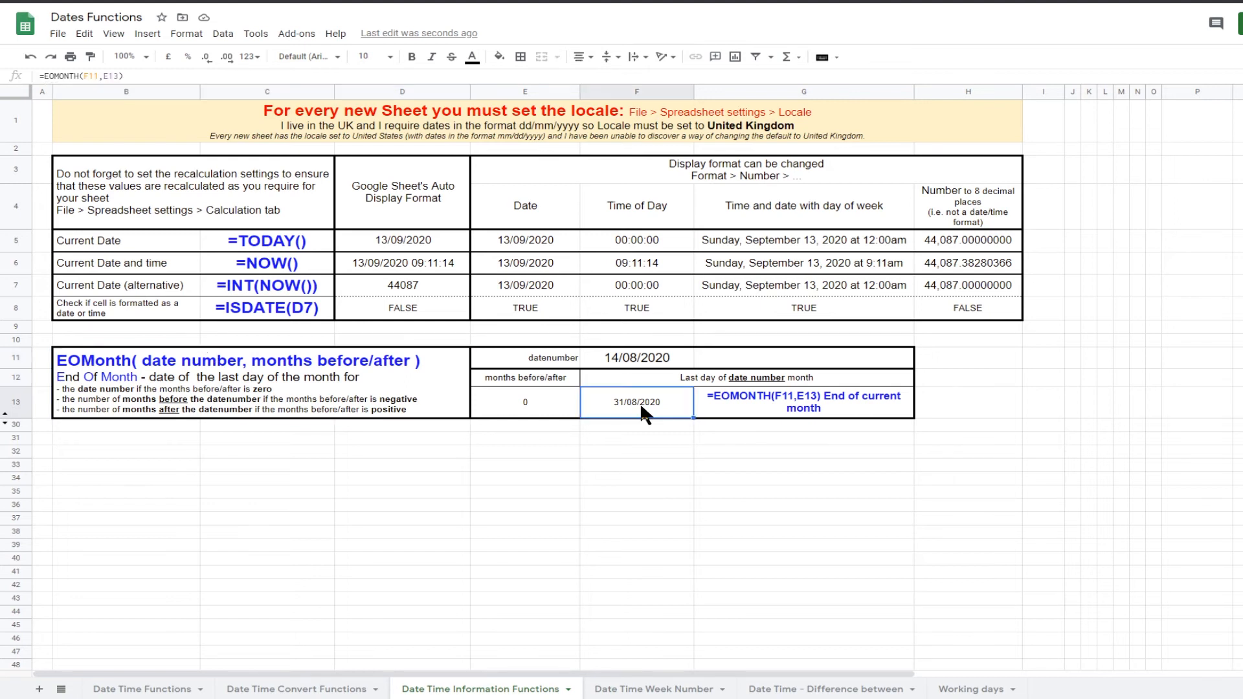
double_click(641, 407)
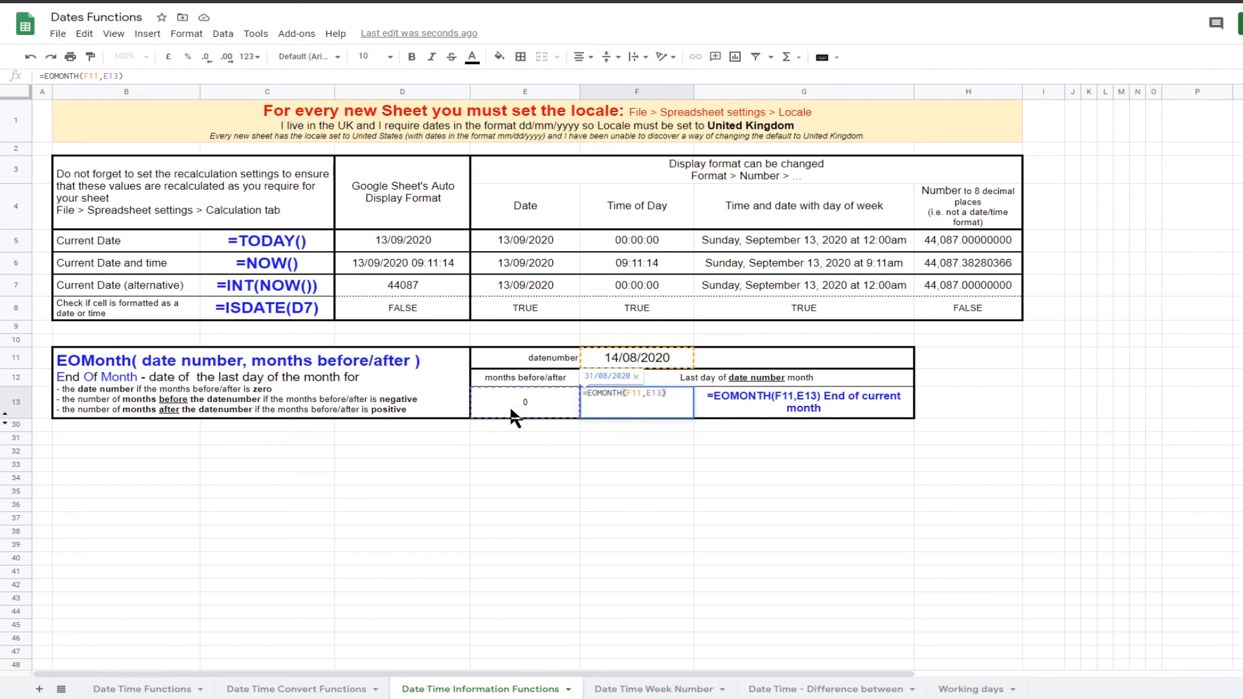
key(Return)
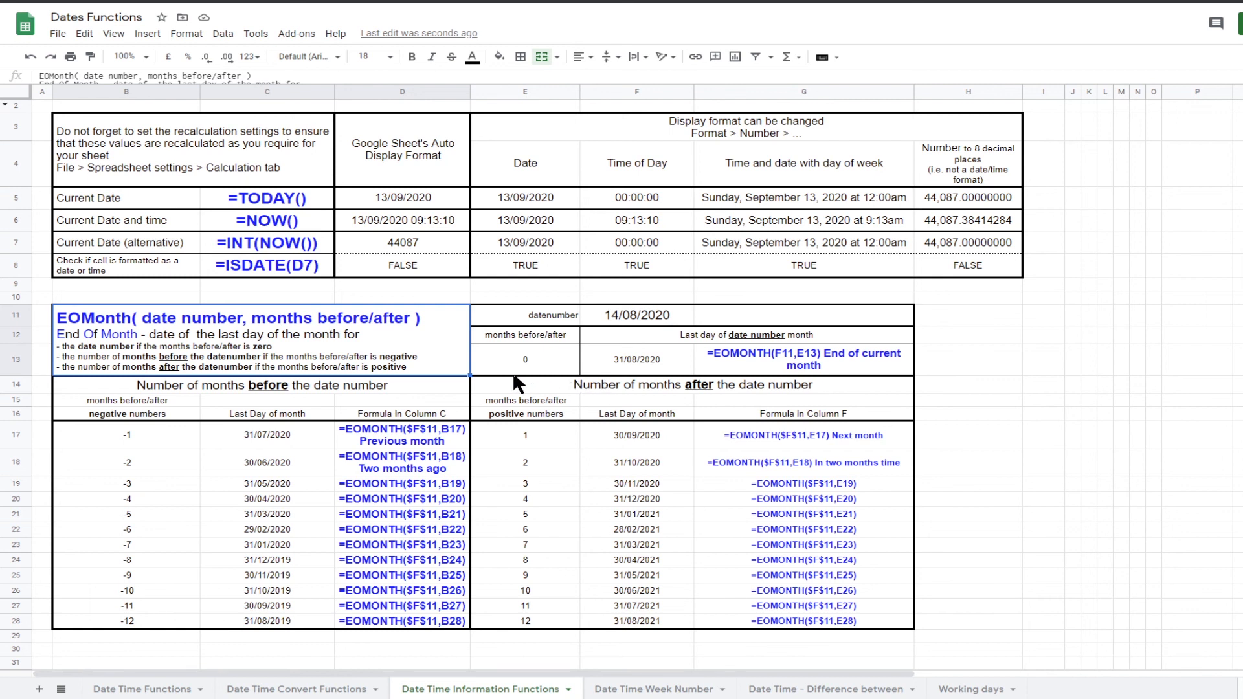
Step: Select the months-after and months-before EOMONTH example tables and compare their -6 and 6 rows
drag(519, 379, 545, 691)
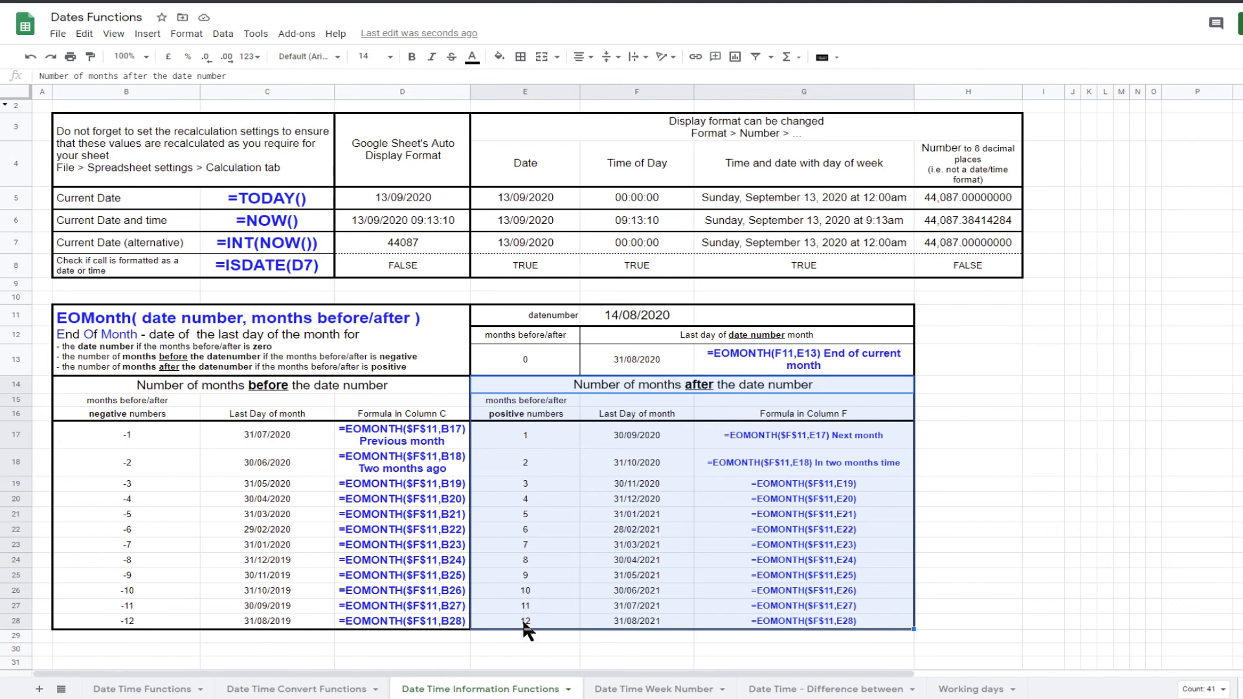
drag(123, 382, 328, 618)
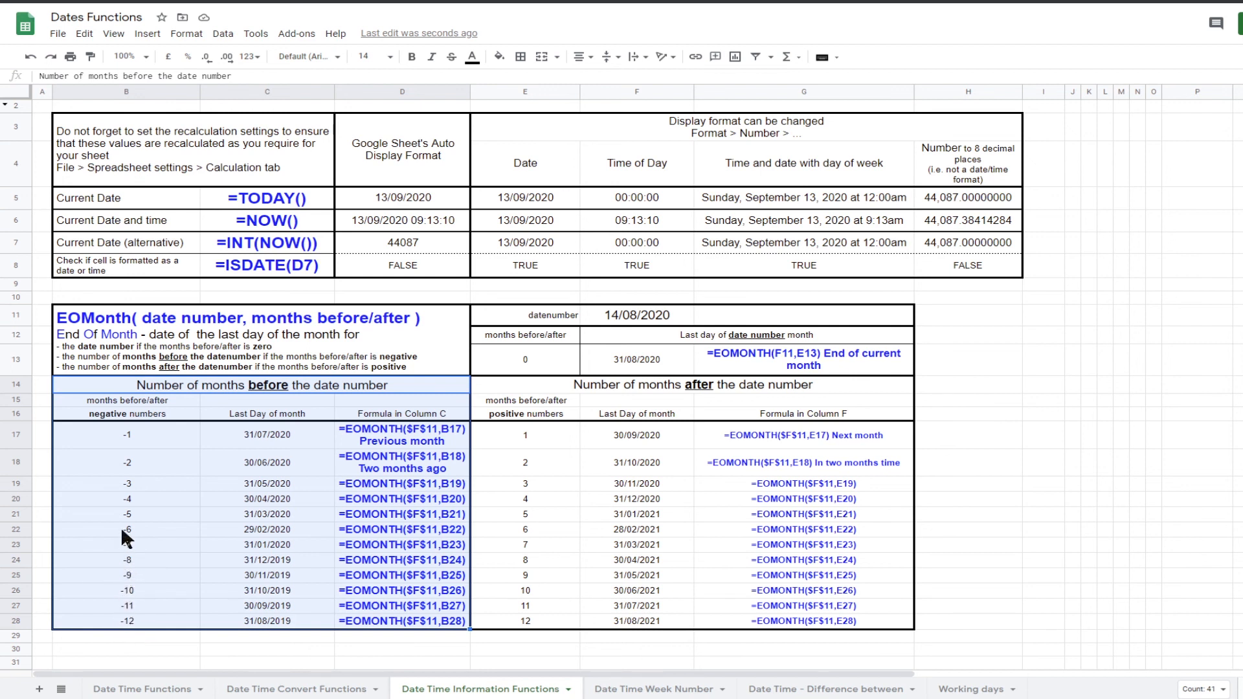
click(139, 534)
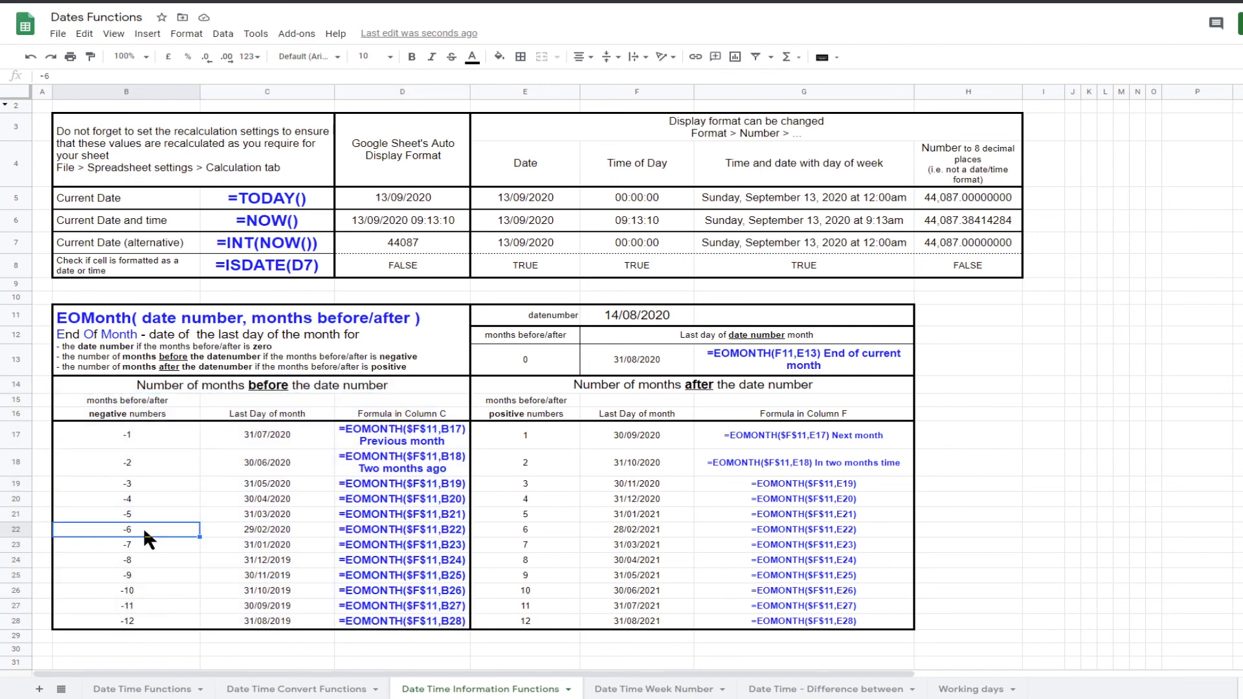
shift+click(845, 531)
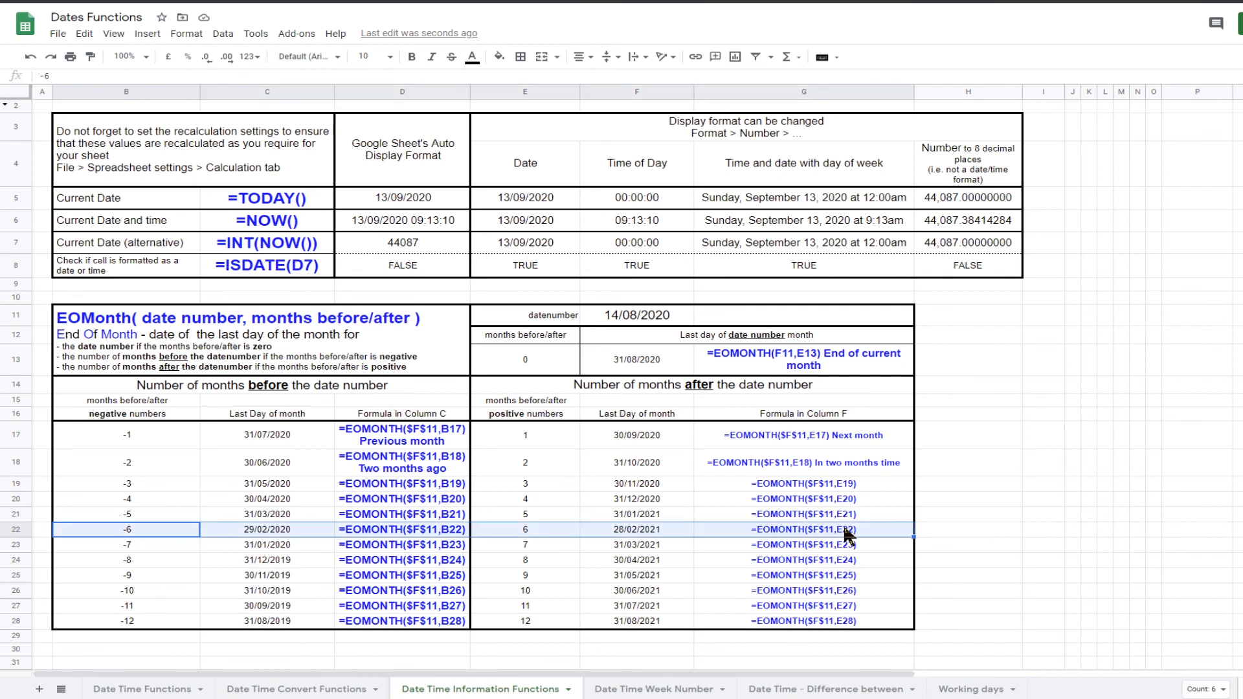